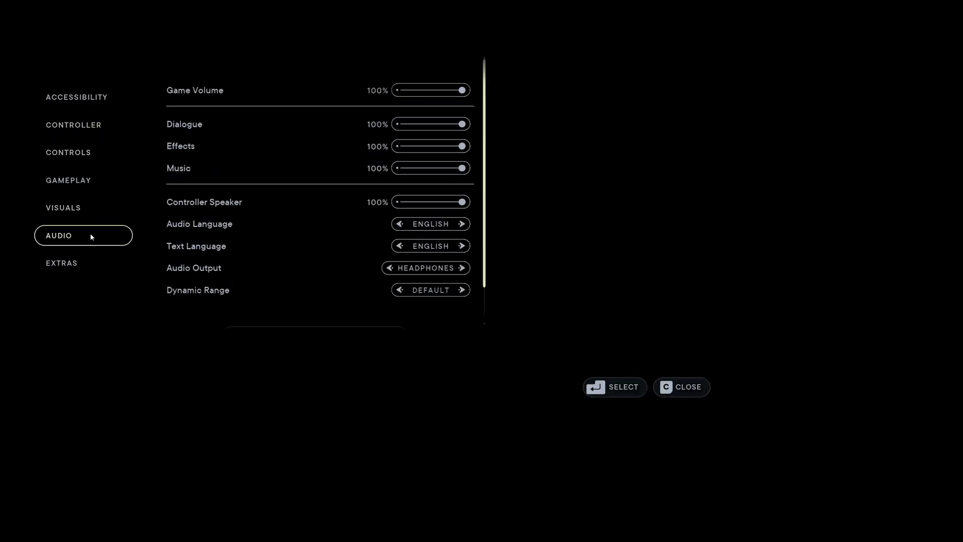
Open the Visuals settings and the Resolution list, moving up to 1680x1050.
left_click(106, 209)
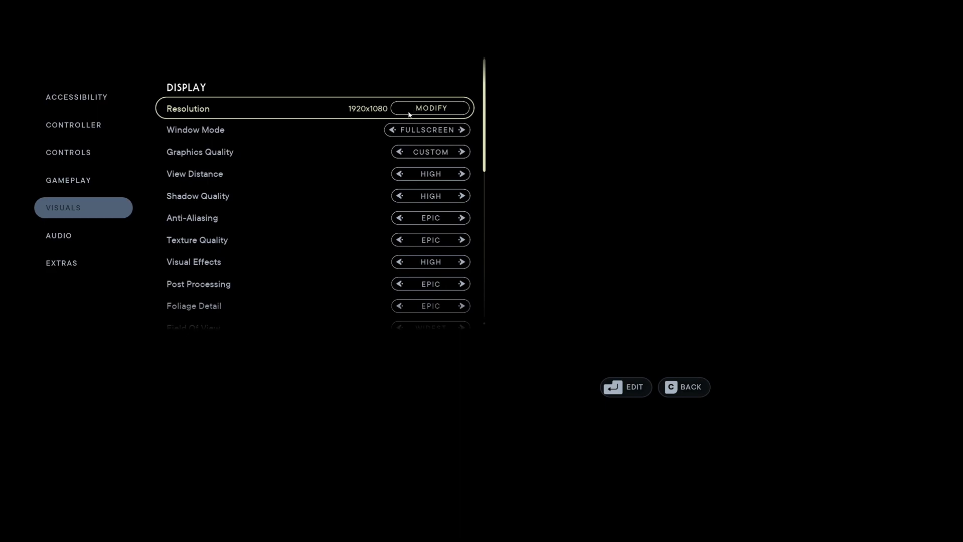
left_click(413, 111)
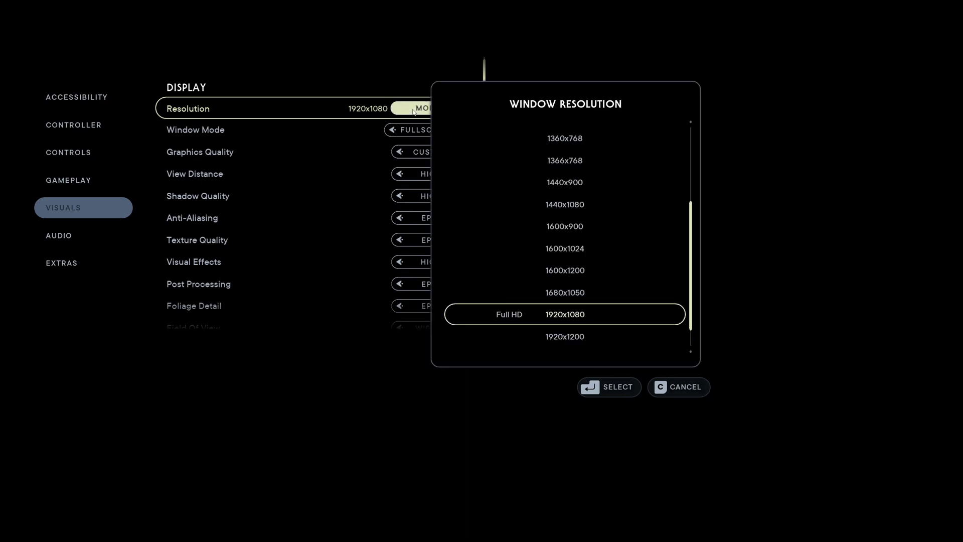
scroll(565, 279, "down", 2)
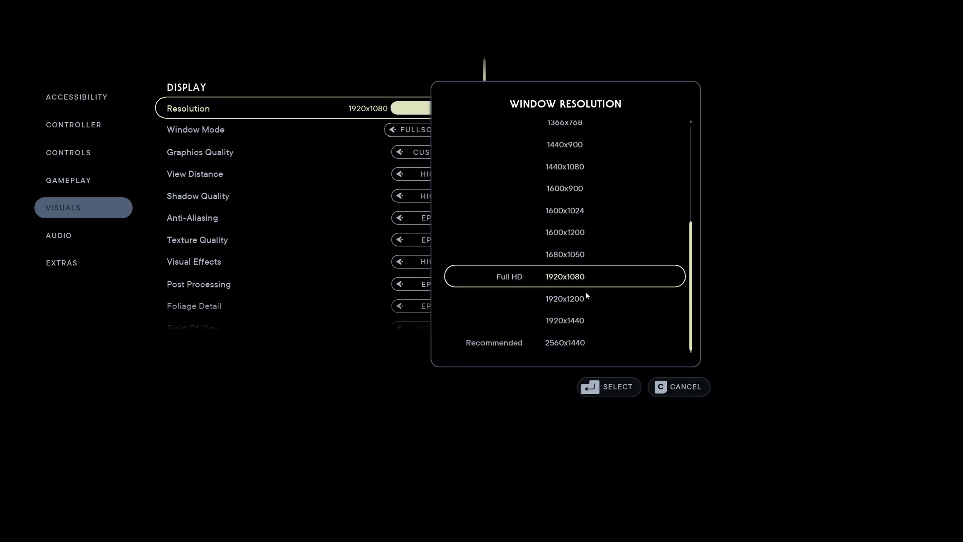
key("Up")
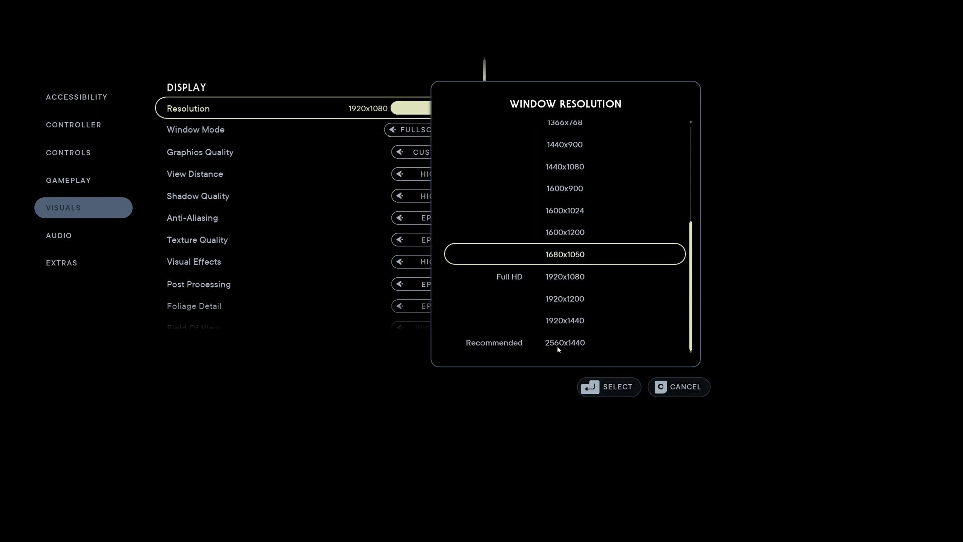
Arrow through the resolution list to highlight the recommended 2560x1440.
key("Down")
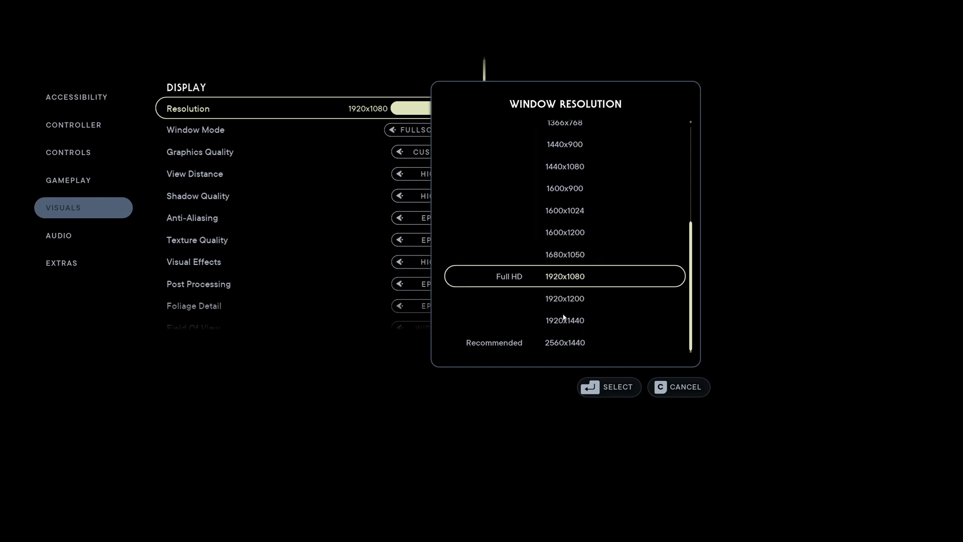
key("Up")
key("Down")
key("Down")
key("Down")
key("Up")
key("Down")
key("Up")
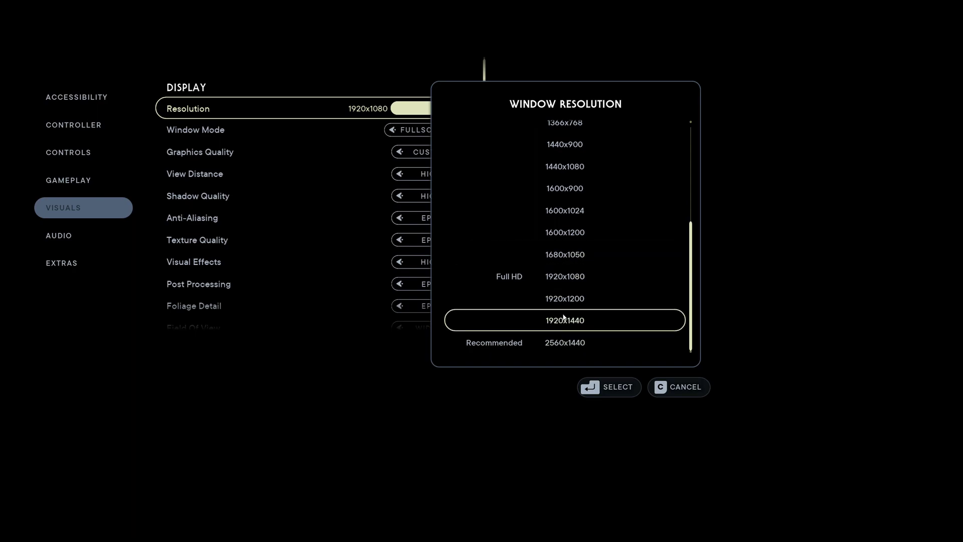
key("Down")
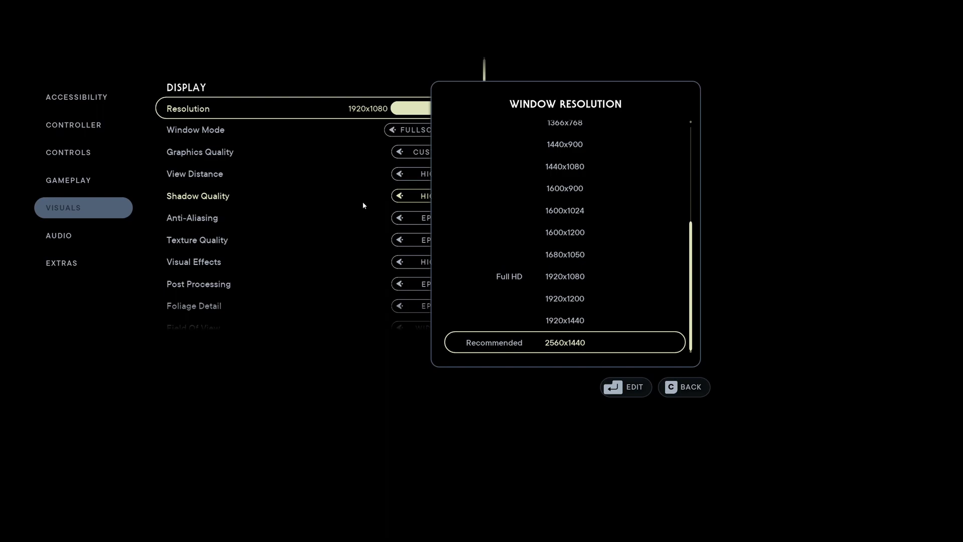
Arrow down to 2560x1440 and apply it, closing the resolution list.
key("Up")
key("Up")
key("Up")
key("Up")
key("Up")
key("Down")
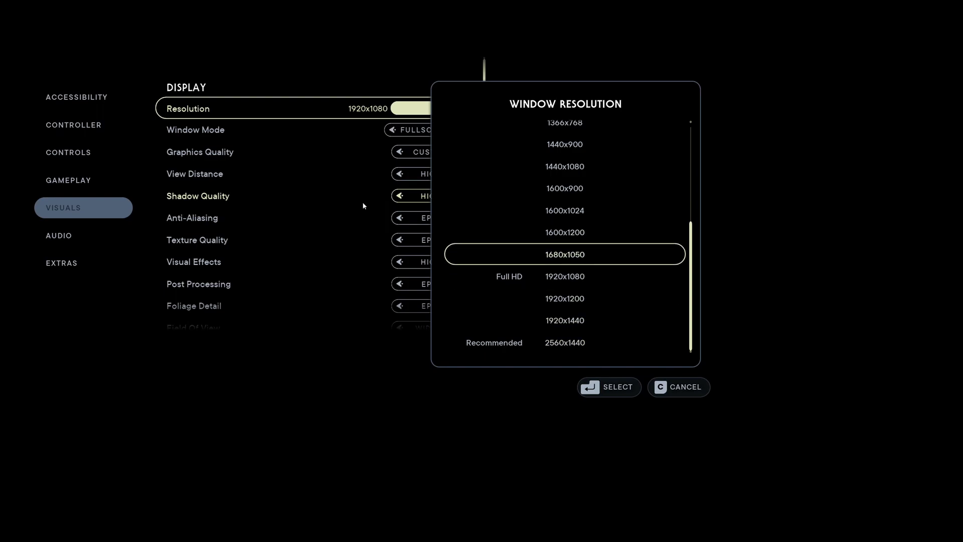
key("Down")
key("Down")
key("Down")
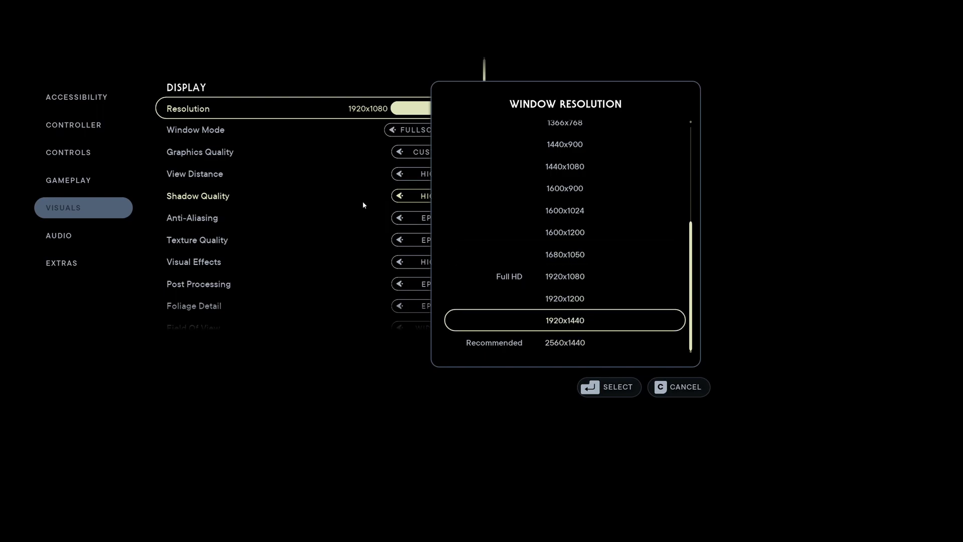
key("Down")
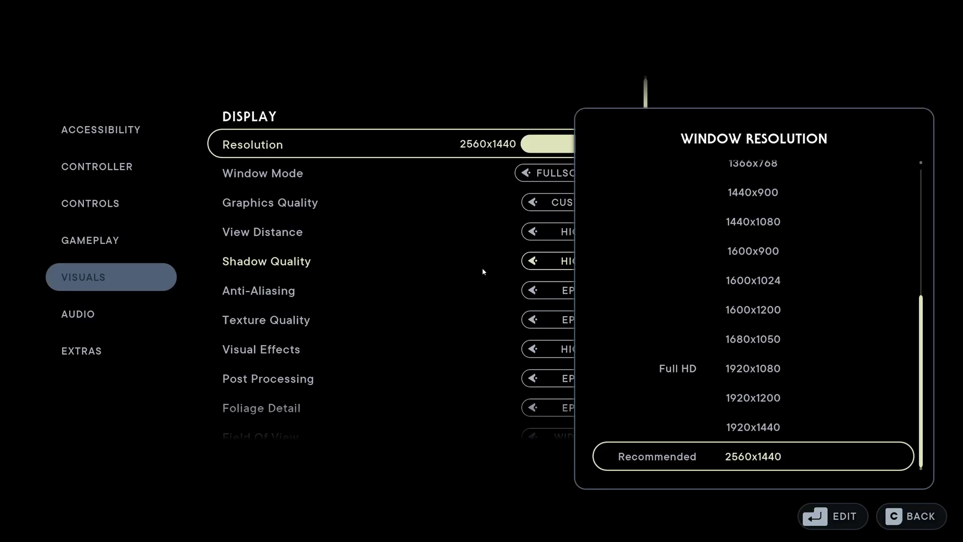
key("c")
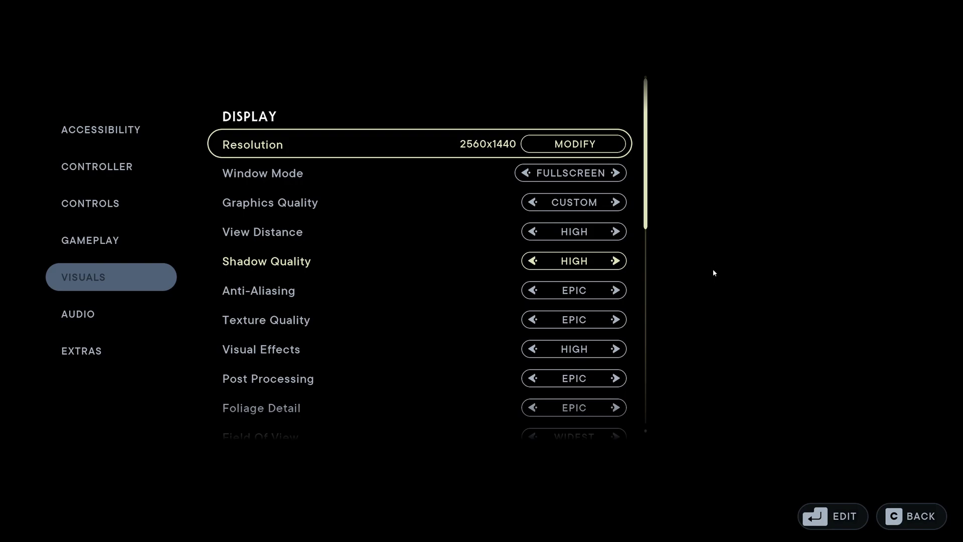
key("c")
key("c")
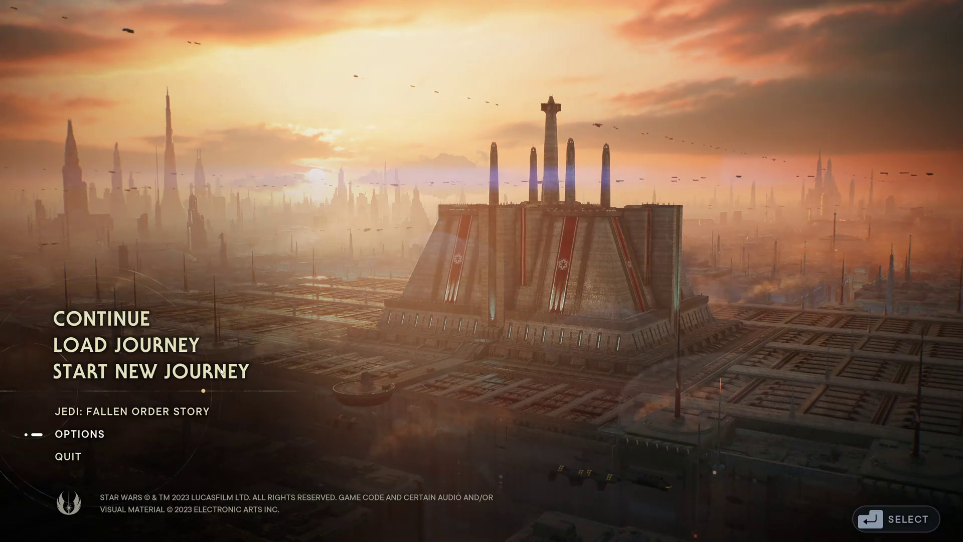
left_click(87, 440)
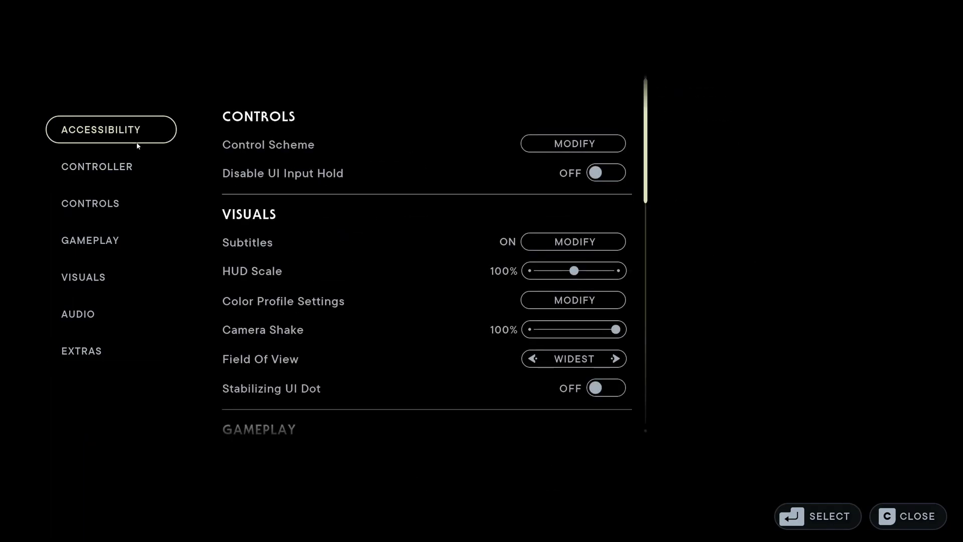
key("c")
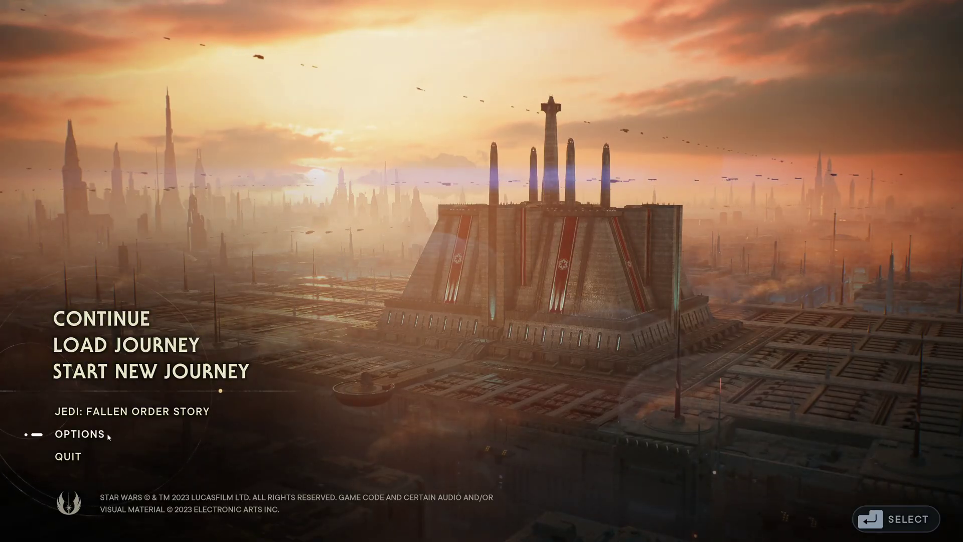